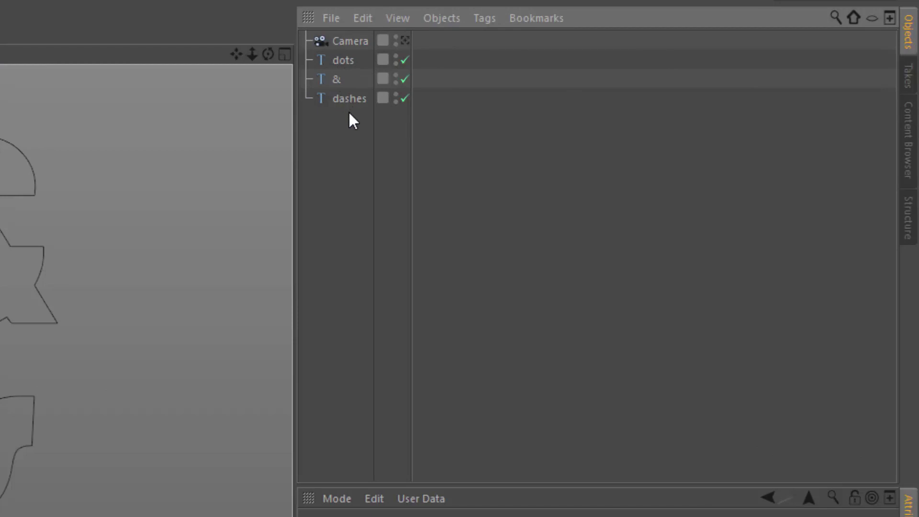
- Add a Sketch Style tag to each of the dots, & and dashes text objects
{"action": "left_click_drag", "start_coordinate": [348, 115], "coordinate": [335, 53]}
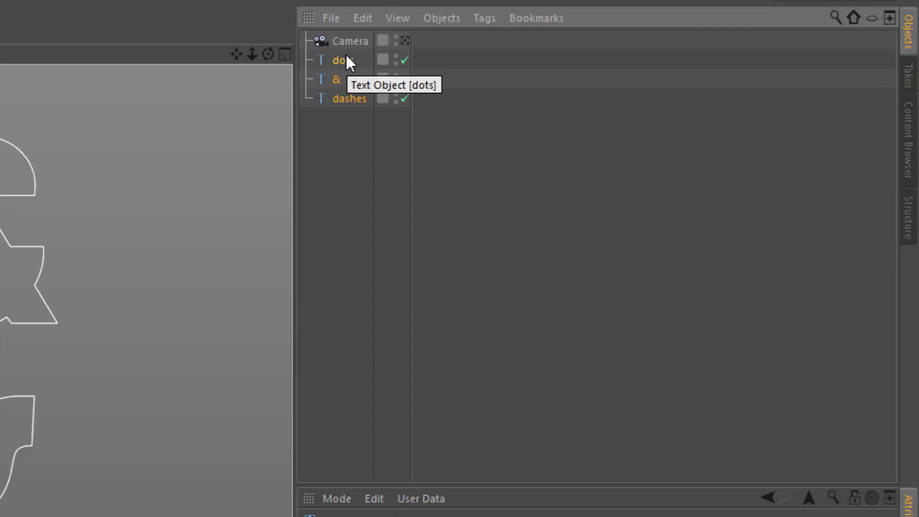
{"action": "right_click", "coordinate": [347, 57]}
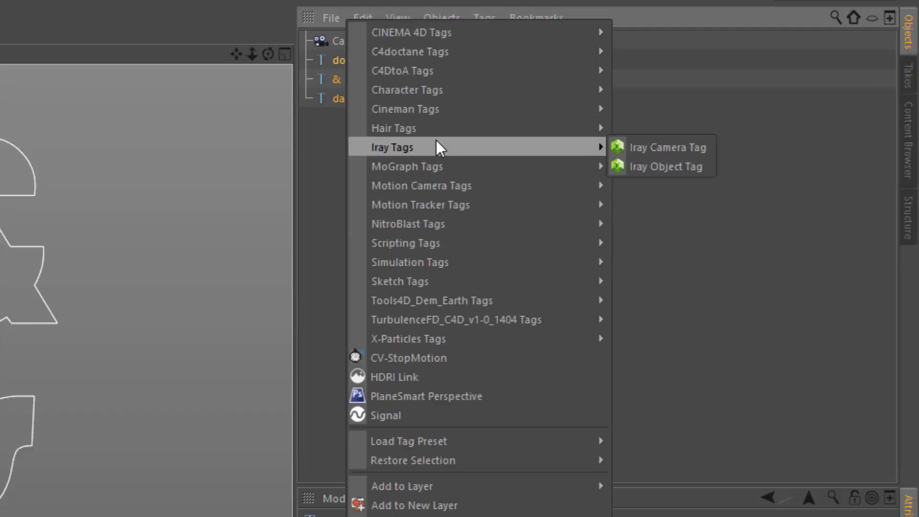
{"action": "mouse_move", "coordinate": [463, 283]}
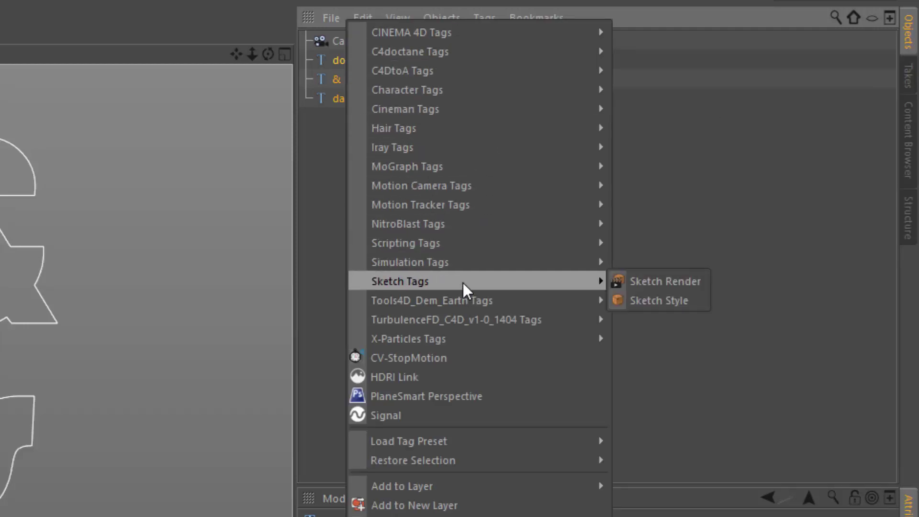
{"action": "left_click", "coordinate": [661, 300]}
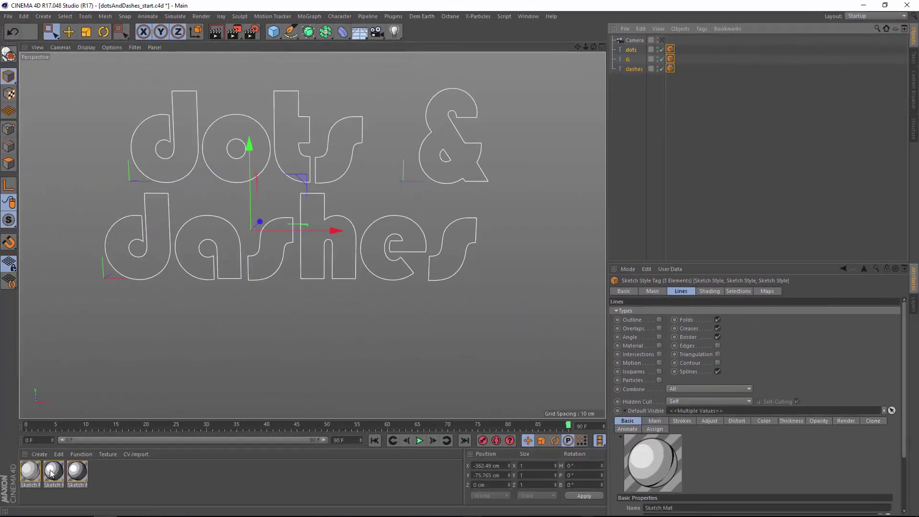
- Turn off Border, Creases and Folds on the dots tag and rename its material 'dots'
{"action": "left_click", "coordinate": [671, 49]}
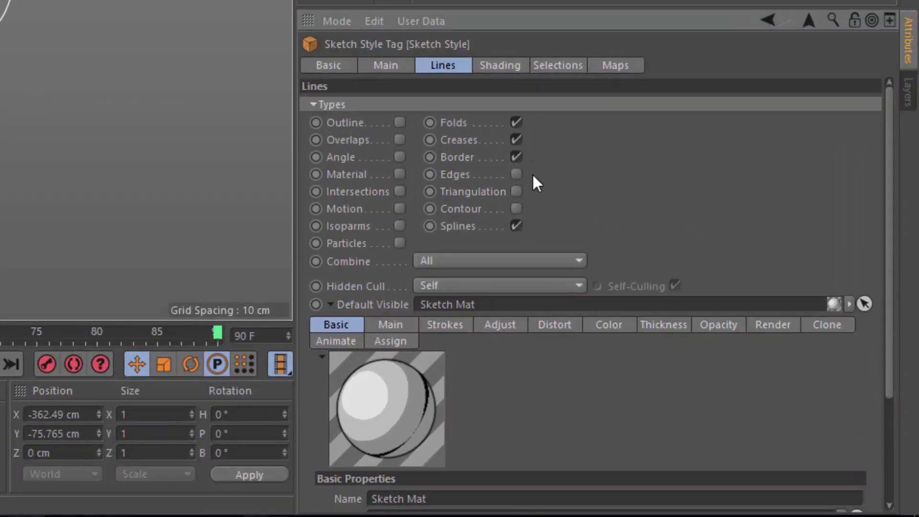
{"action": "left_click", "coordinate": [516, 157]}
{"action": "left_click", "coordinate": [516, 139]}
{"action": "left_click", "coordinate": [515, 123]}
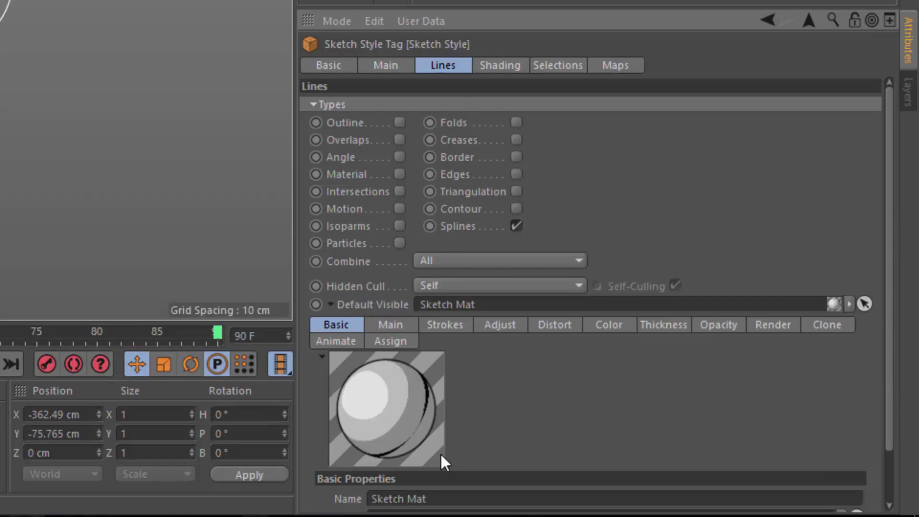
{"action": "left_click", "coordinate": [330, 305]}
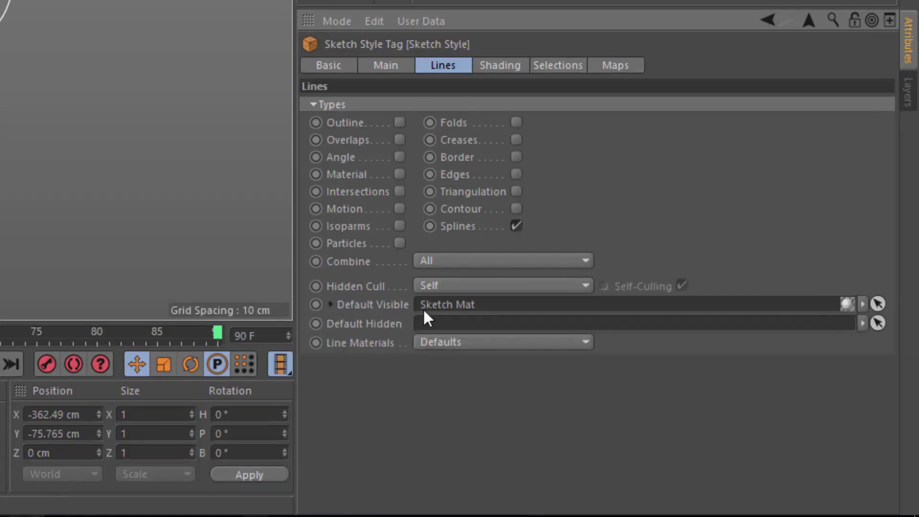
{"action": "left_click", "coordinate": [330, 305]}
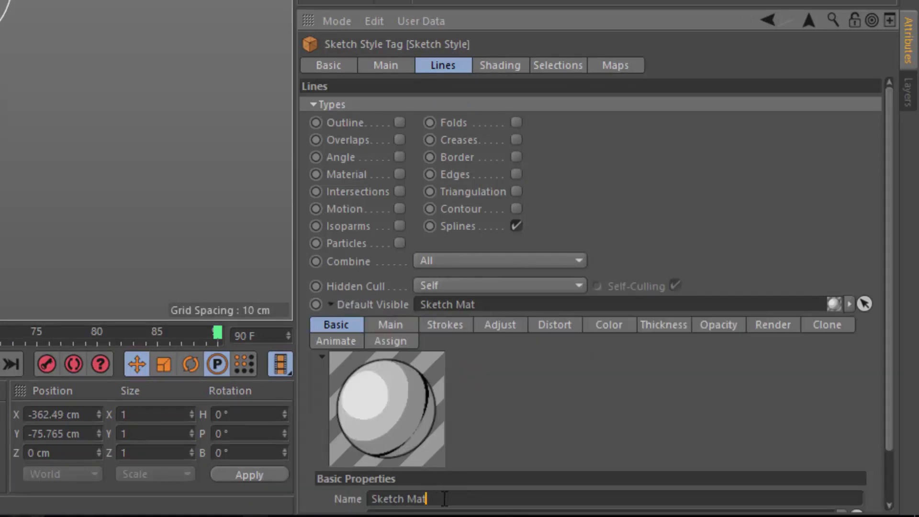
{"action": "left_click_drag", "start_coordinate": [426, 498], "coordinate": [300, 500]}
{"action": "type", "text": "dots"}
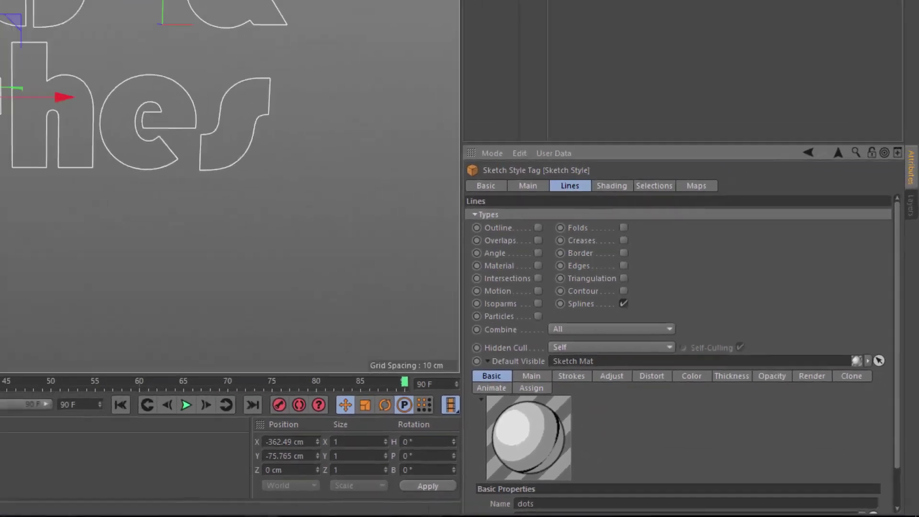
- Rename the & tag's material to '&' and turn off its Folds lines
{"action": "left_click", "coordinate": [670, 58]}
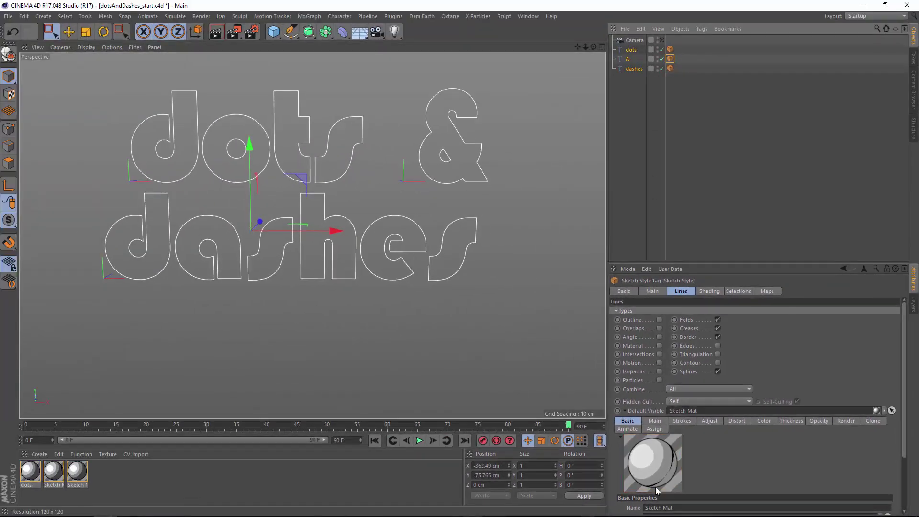
{"action": "left_click", "coordinate": [659, 508]}
{"action": "type", "text": "&"}
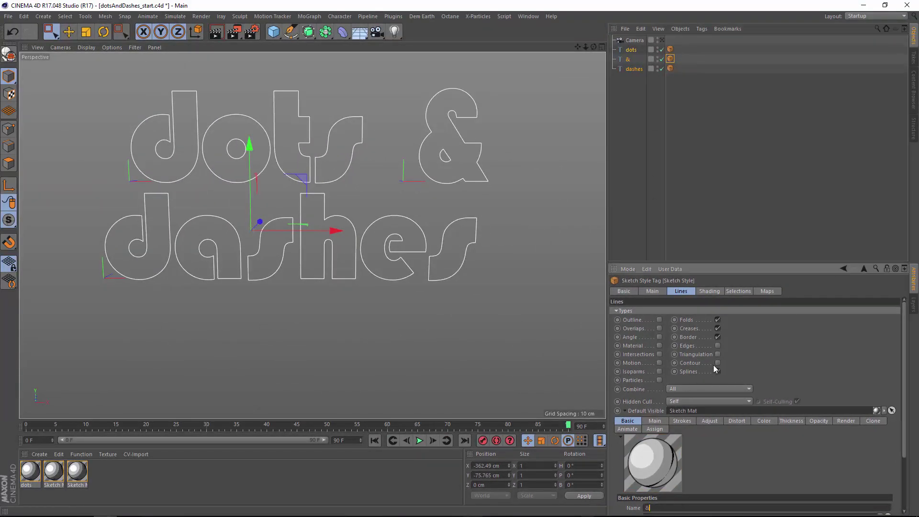
{"action": "left_click", "coordinate": [717, 337]}
{"action": "left_click", "coordinate": [717, 322]}
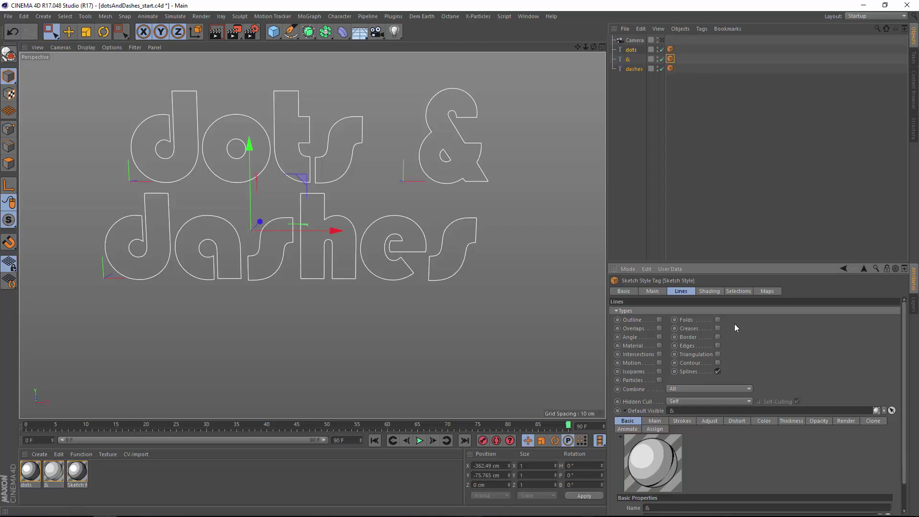
- Rename the dashes tag's material to 'dashes' and turn off its Border, Creases and Folds
{"action": "left_click", "coordinate": [669, 68]}
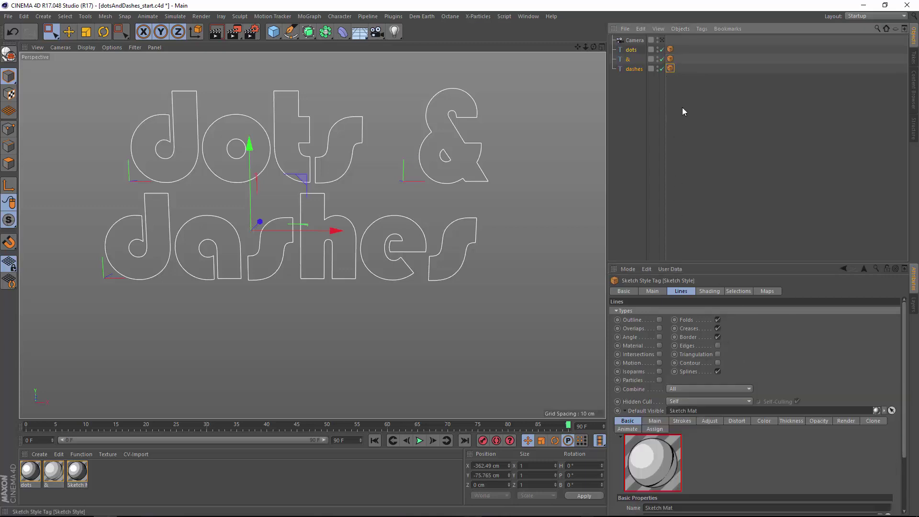
{"action": "double_click", "coordinate": [691, 506]}
{"action": "type", "text": "dashes"}
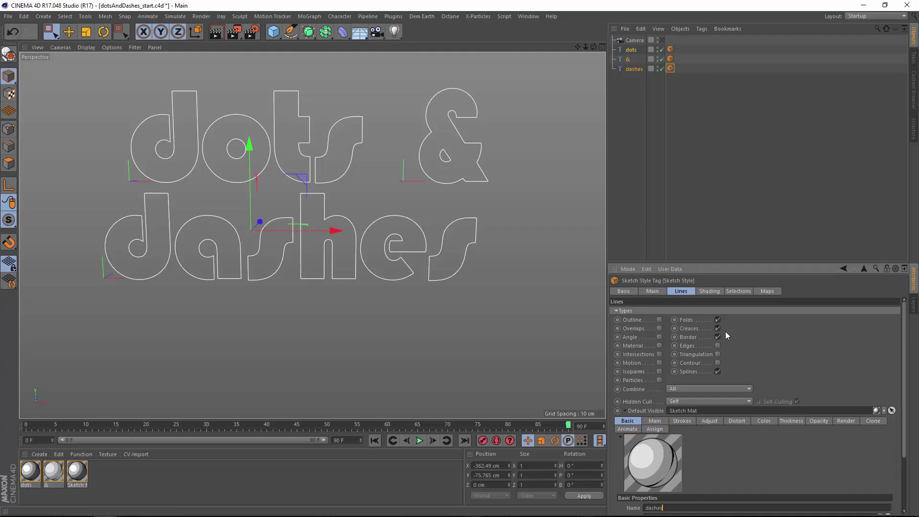
{"action": "left_click", "coordinate": [717, 337]}
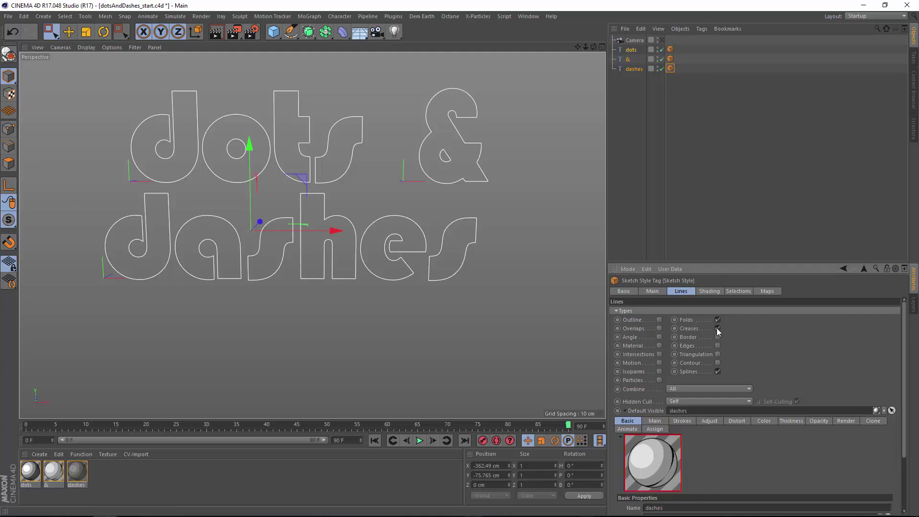
{"action": "left_click", "coordinate": [717, 328]}
{"action": "left_click", "coordinate": [717, 319]}
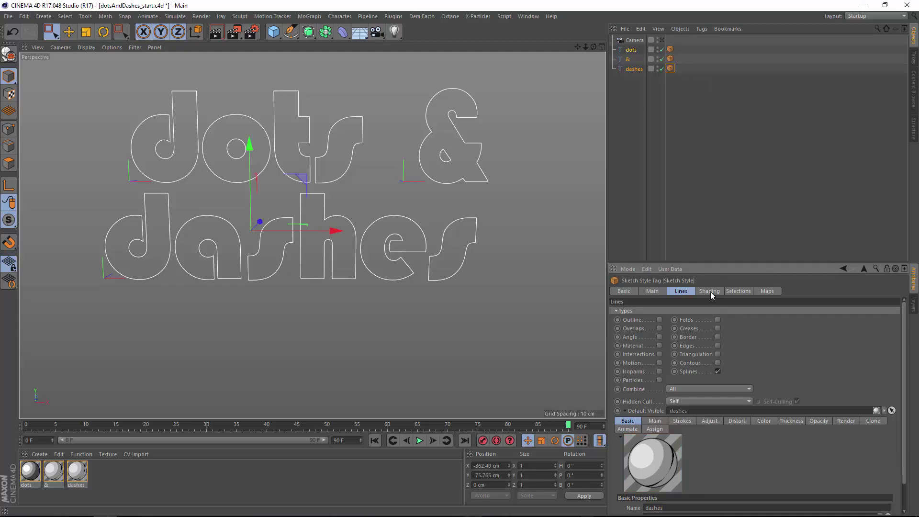
- Test-render the outlines in the viewport, deselect everything, and open the dashes material for editing
{"action": "left_click", "coordinate": [216, 32]}
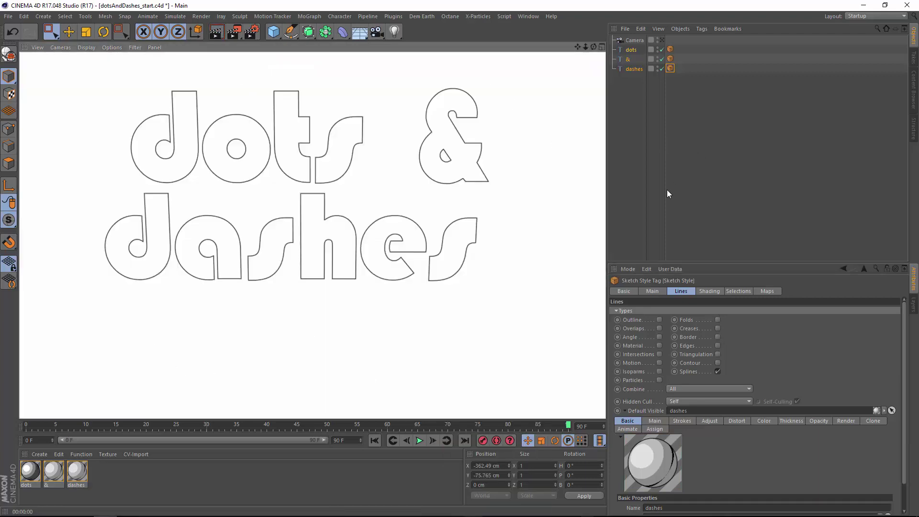
{"action": "left_click", "coordinate": [668, 193]}
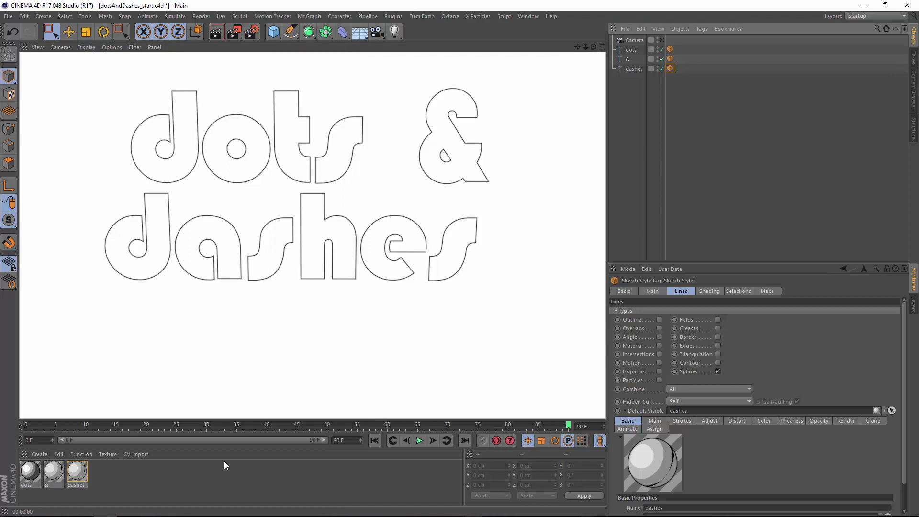
{"action": "double_click", "coordinate": [84, 469]}
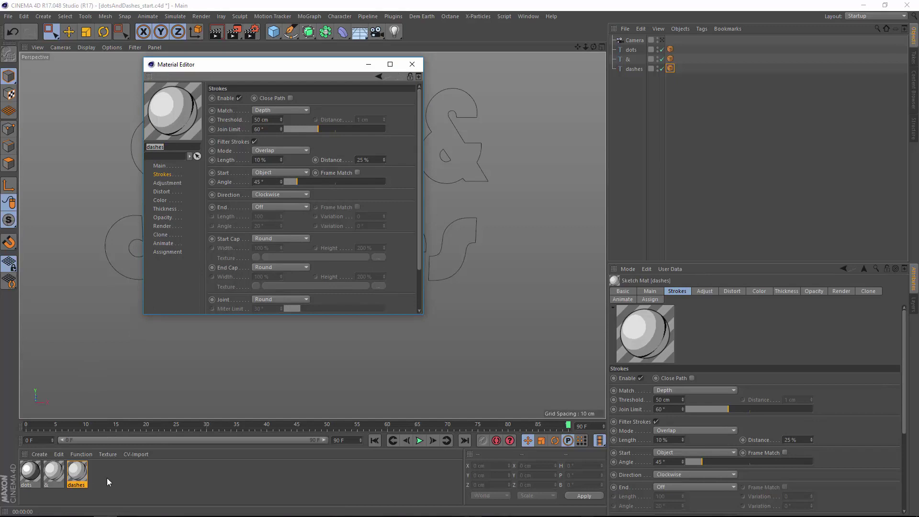
- Select the dots, & and dashes materials together and show their Adjustment page
{"action": "left_click_drag", "start_coordinate": [107, 477], "coordinate": [21, 459]}
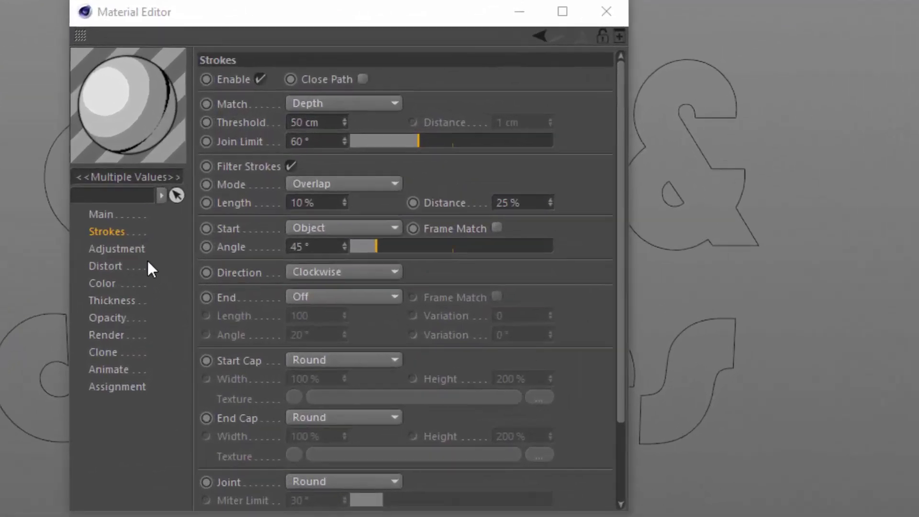
{"action": "left_click", "coordinate": [139, 249]}
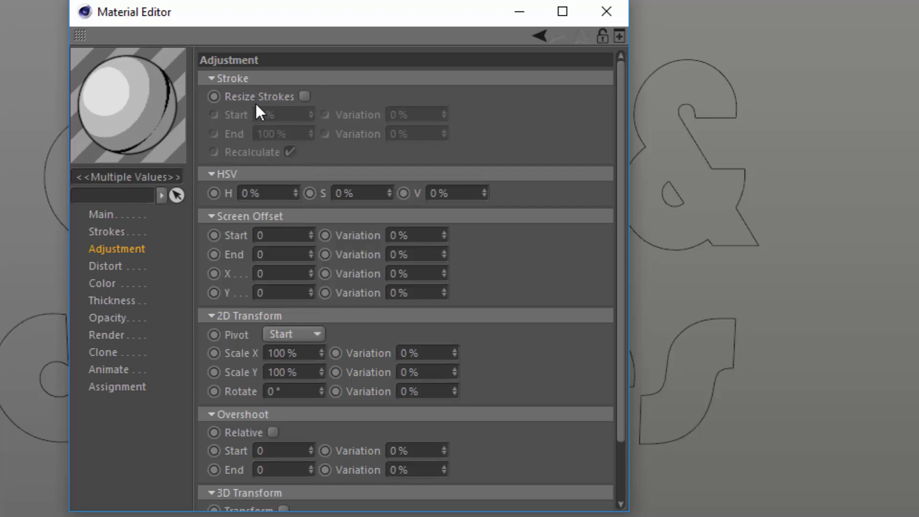
- Enable Resize Strokes and keyframe stroke End at 100% on frame 90 and 0% on frame 0
{"action": "left_click", "coordinate": [305, 97]}
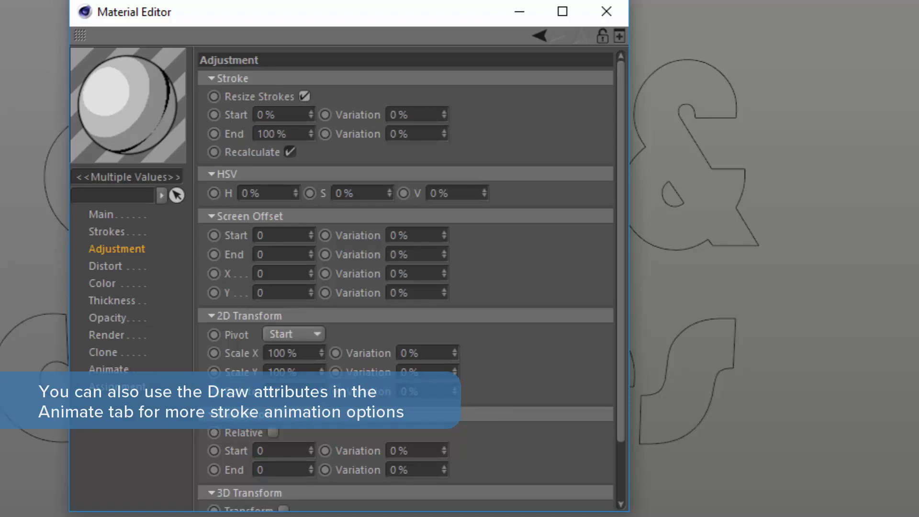
{"action": "left_click", "coordinate": [214, 134], "text": "ctrl"}
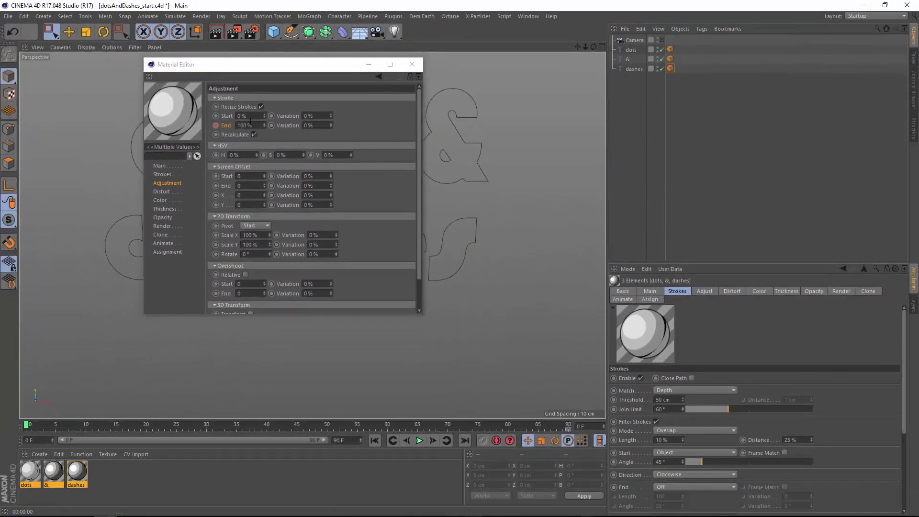
{"action": "left_click", "coordinate": [245, 125]}
{"action": "double_click", "coordinate": [244, 125]}
{"action": "type", "text": "0"}
{"action": "key", "text": "Return"}
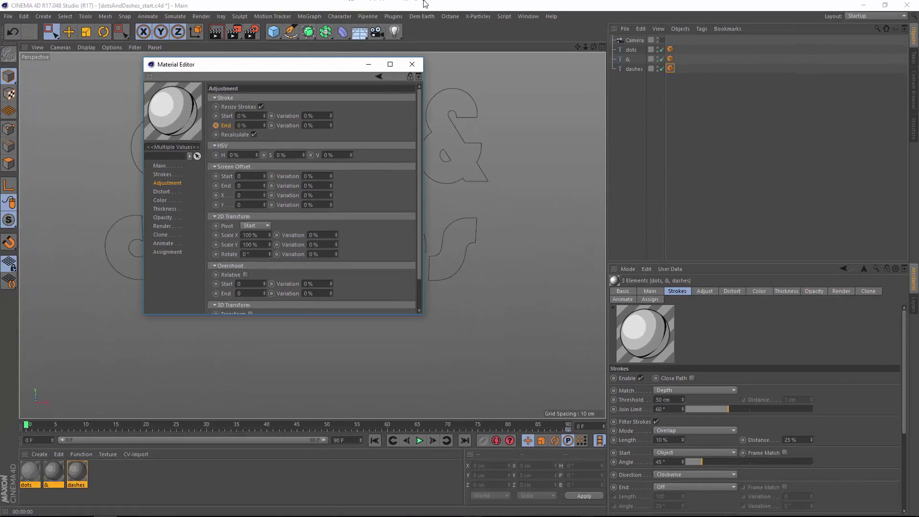
{"action": "left_click", "coordinate": [216, 126], "text": "ctrl"}
- Enable the output frame range and render all 91 frames to the Picture Viewer without saving
{"action": "left_click", "coordinate": [253, 35]}
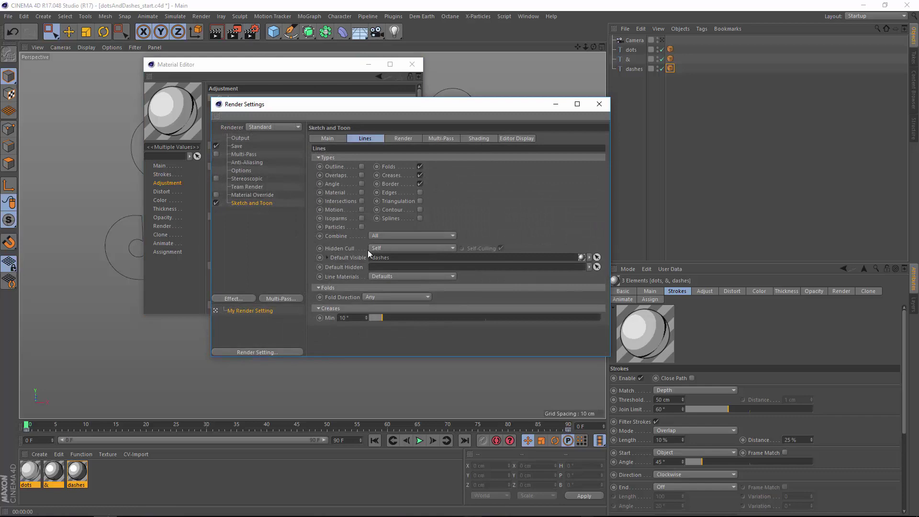
{"action": "left_click", "coordinate": [242, 137]}
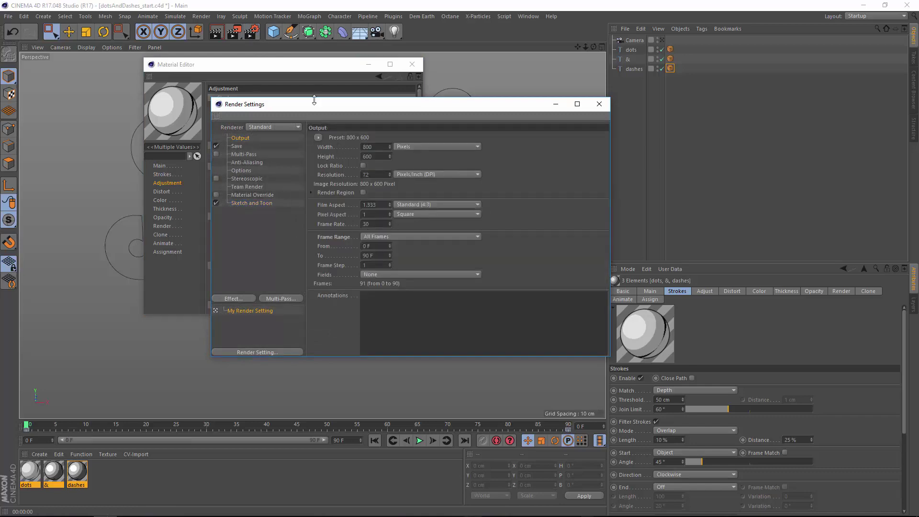
{"action": "left_click", "coordinate": [234, 32]}
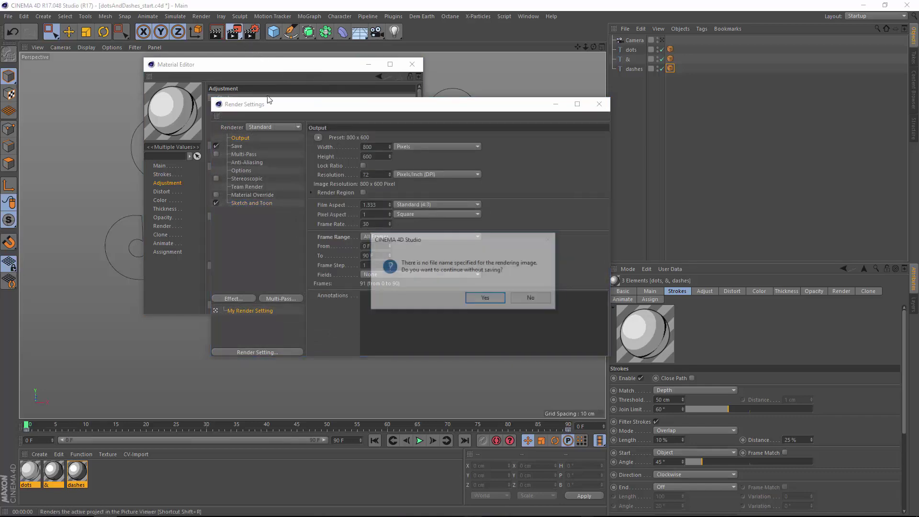
{"action": "left_click", "coordinate": [492, 304]}
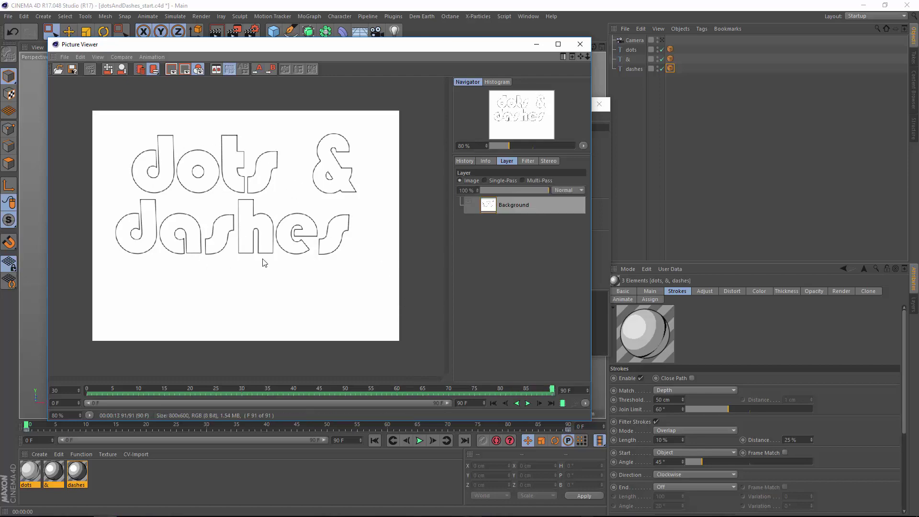
- Give the dots material's strokes a Dotted pattern
{"action": "left_click", "coordinate": [546, 47]}
{"action": "left_click", "coordinate": [287, 78]}
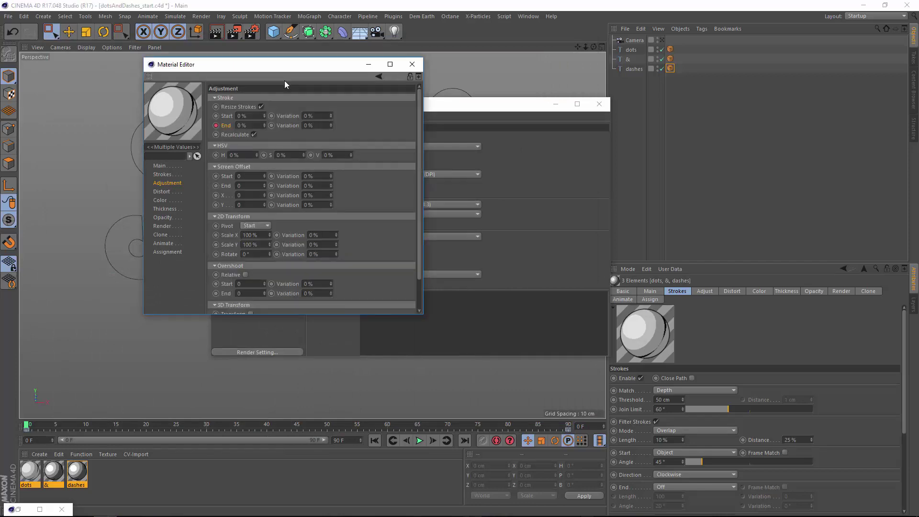
{"action": "left_click", "coordinate": [35, 484]}
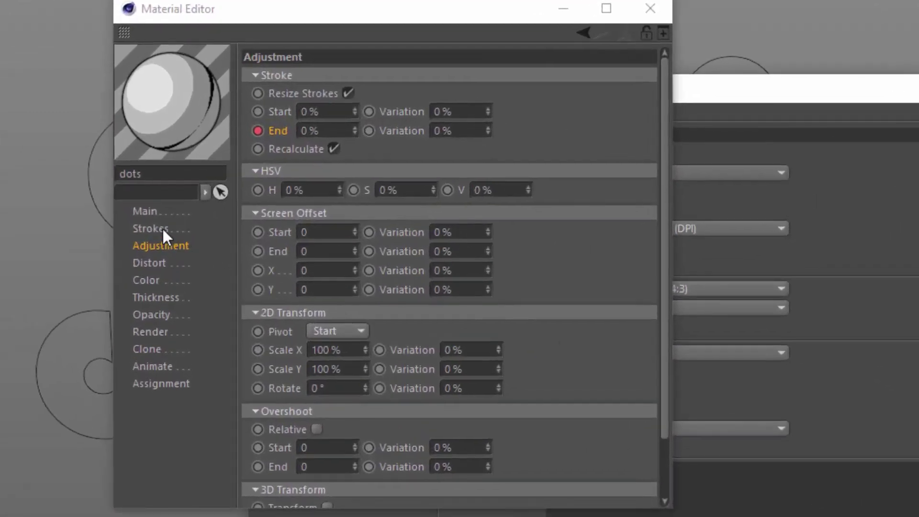
{"action": "left_click", "coordinate": [162, 229]}
{"action": "left_click", "coordinate": [664, 501]}
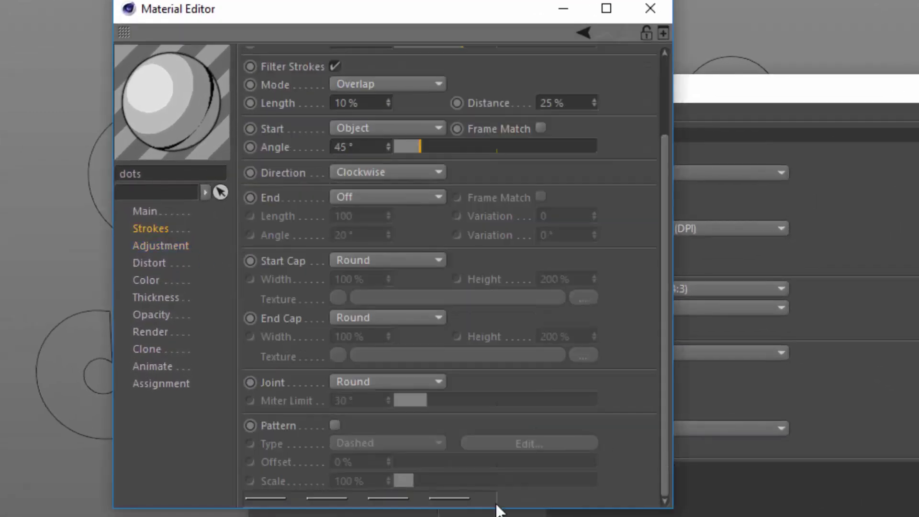
{"action": "left_click", "coordinate": [334, 425]}
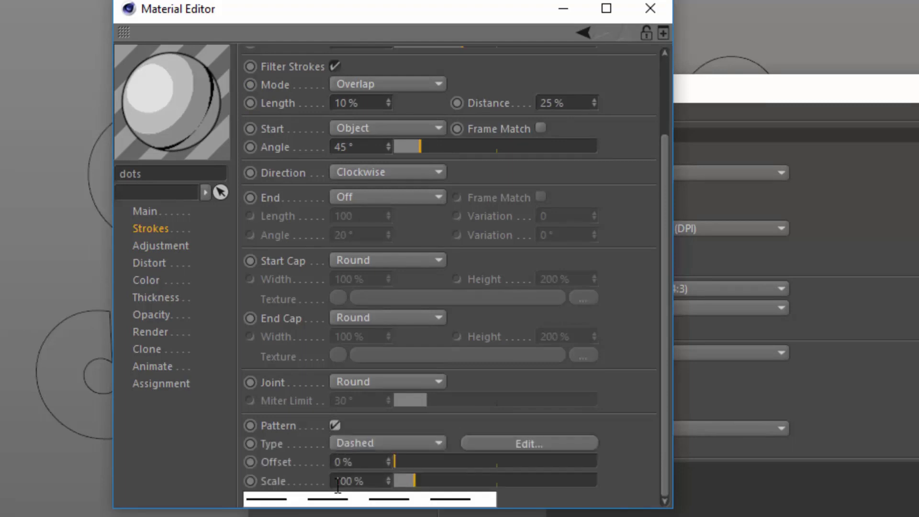
{"action": "left_click", "coordinate": [354, 448]}
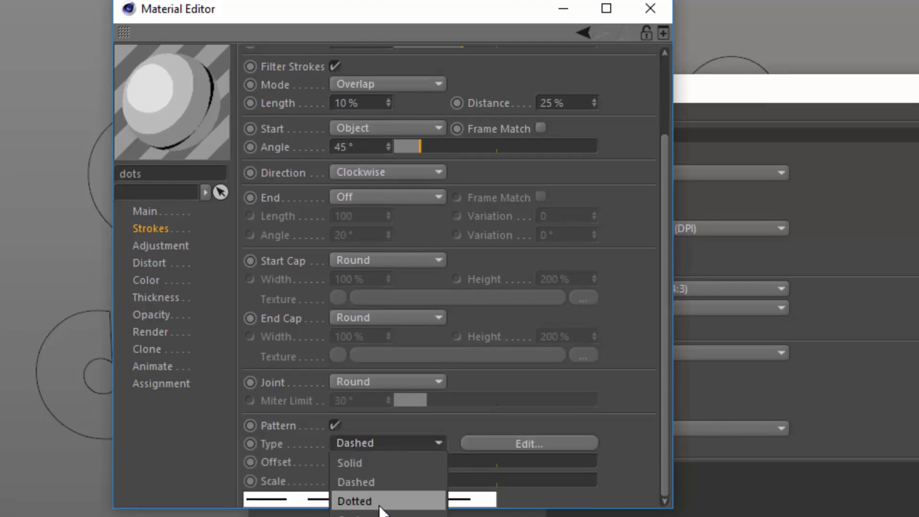
{"action": "left_click", "coordinate": [364, 501]}
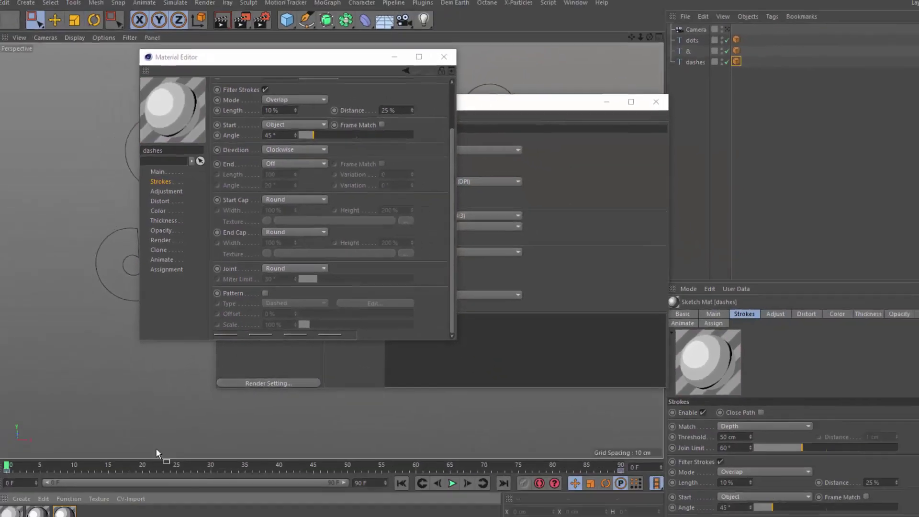
- Enable a Dashed stroke pattern on the dashes material, leaving the pattern editor unchanged
{"action": "left_click", "coordinate": [76, 474]}
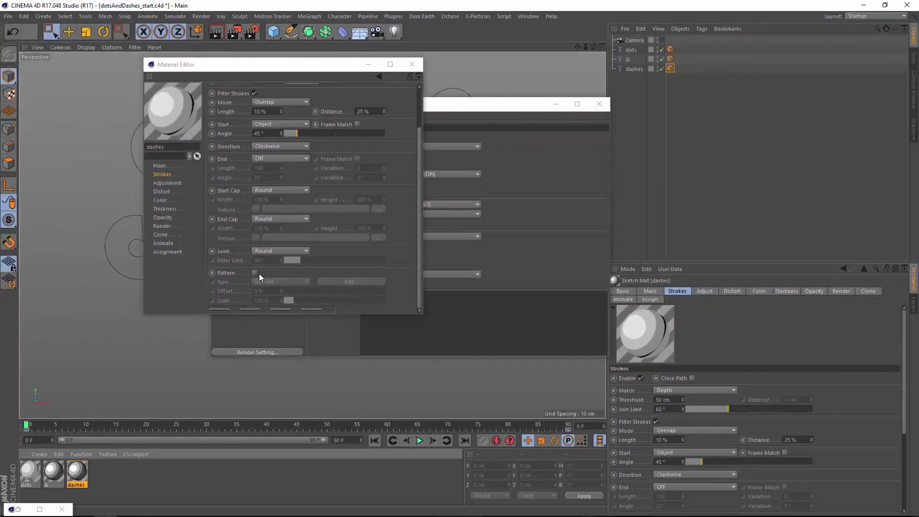
{"action": "left_click", "coordinate": [254, 272]}
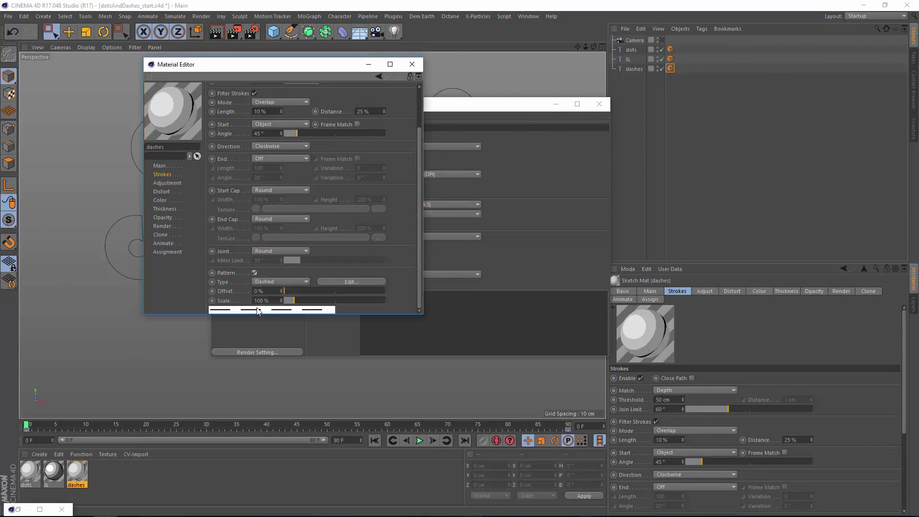
{"action": "left_click", "coordinate": [334, 282]}
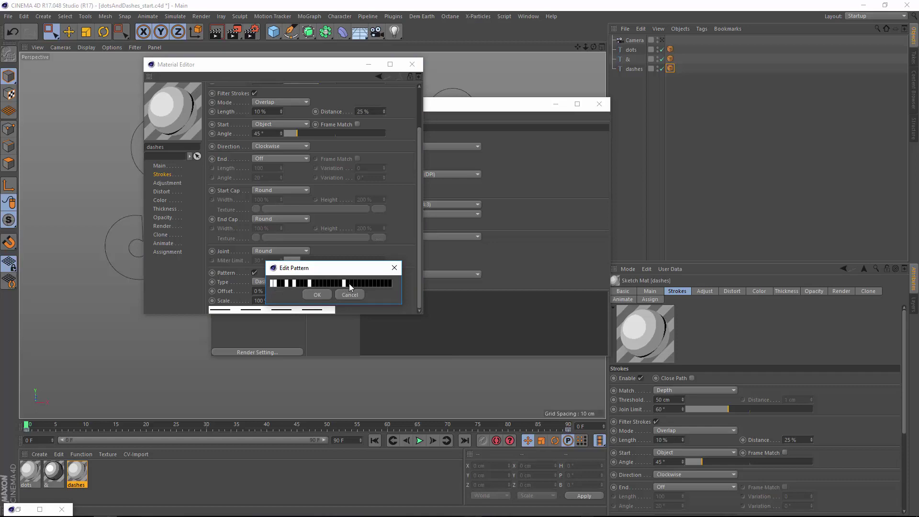
{"action": "left_click", "coordinate": [363, 295]}
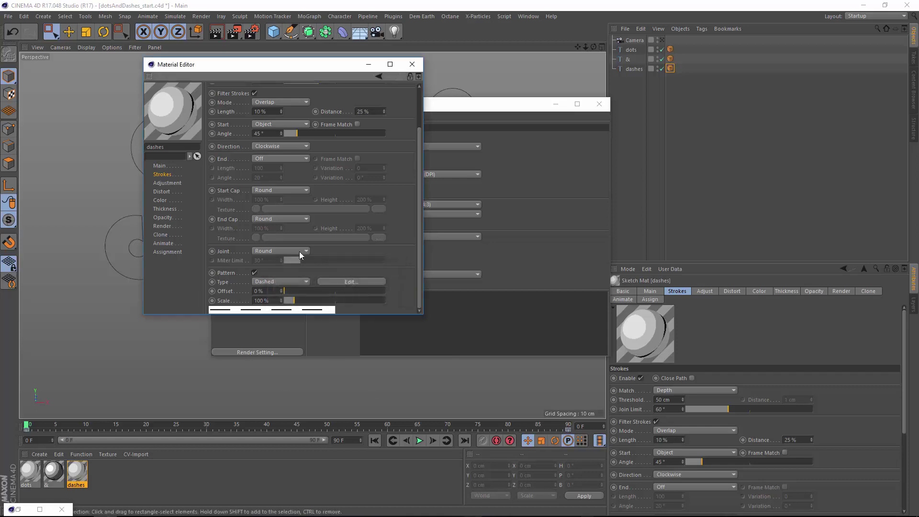
- Re-render the 91 frames without saving to review the dotted and dashed outlines
{"action": "left_click", "coordinate": [415, 65]}
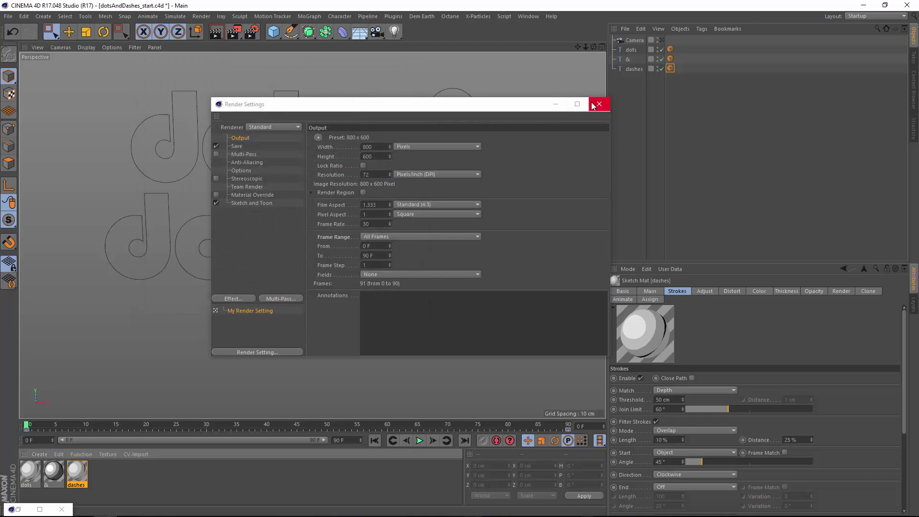
{"action": "left_click", "coordinate": [234, 31]}
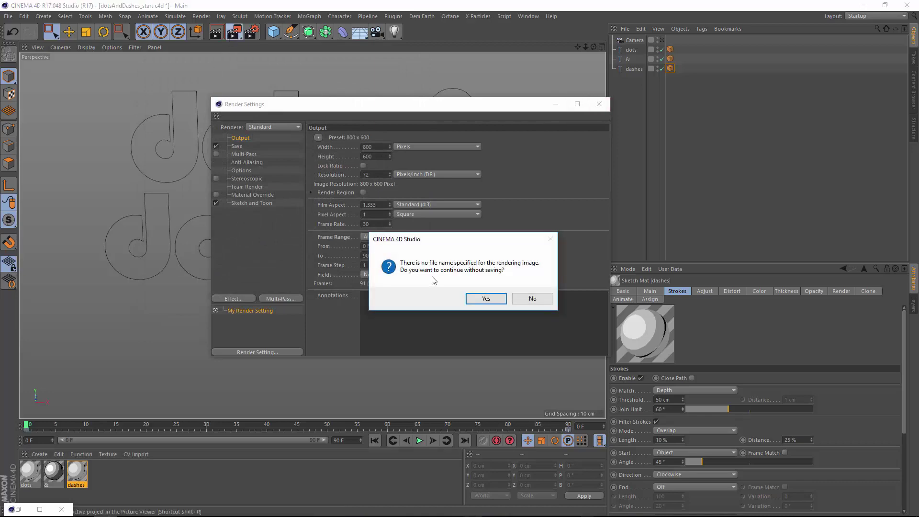
{"action": "left_click", "coordinate": [485, 299]}
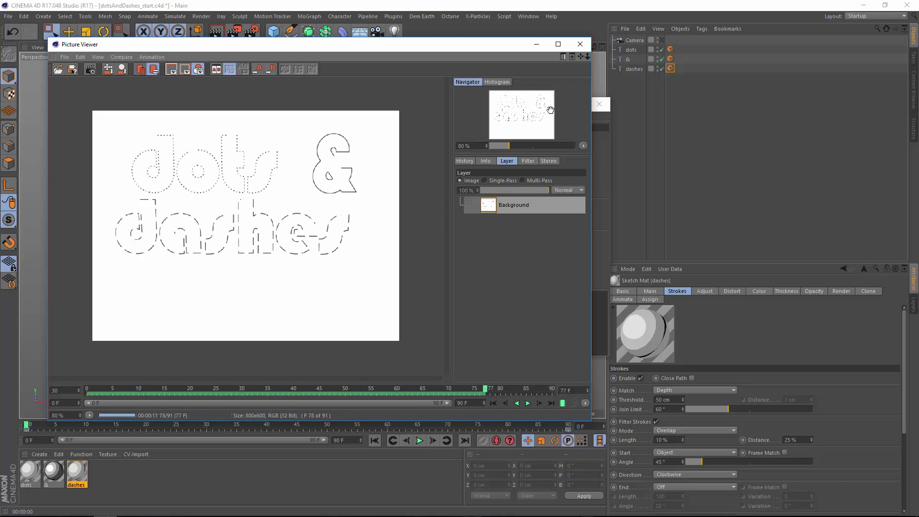
{"action": "left_click", "coordinate": [578, 46]}
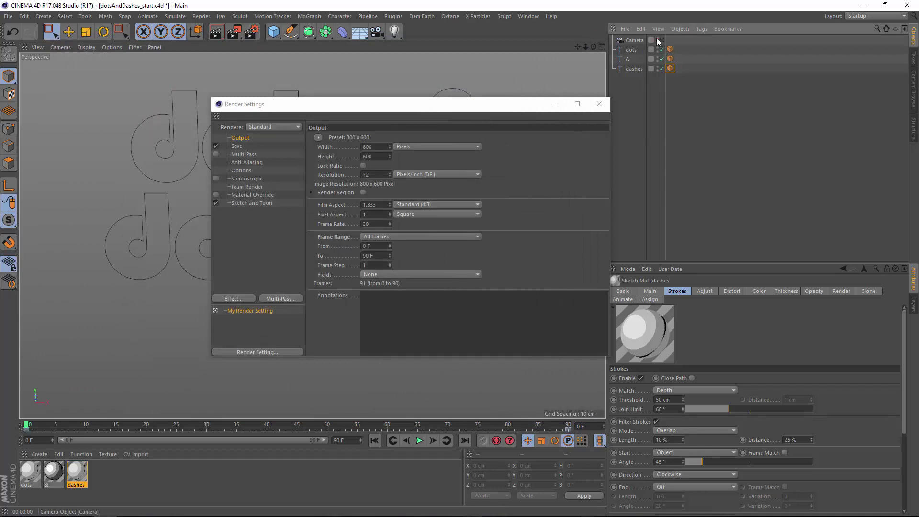
- Look through the scene camera and play the push-in, stopping at frame 46
{"action": "left_click", "coordinate": [659, 40]}
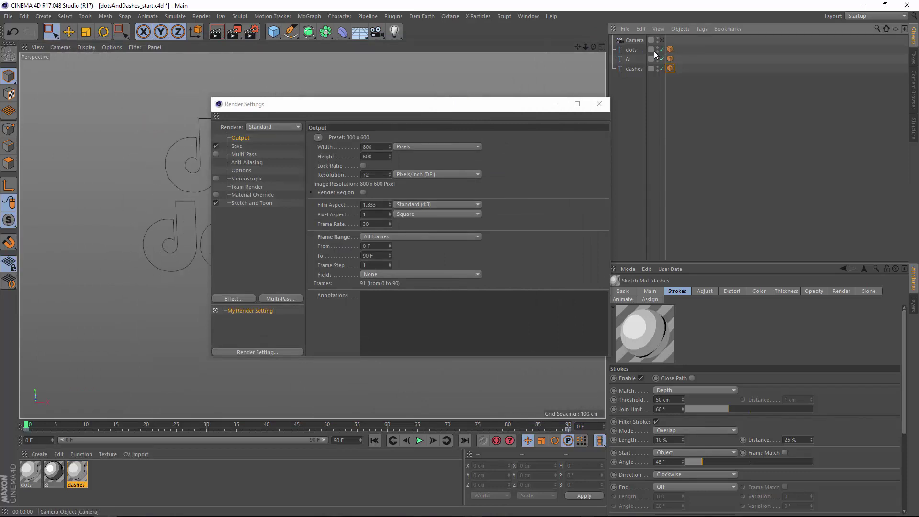
{"action": "left_click", "coordinate": [605, 107]}
{"action": "left_click", "coordinate": [418, 440]}
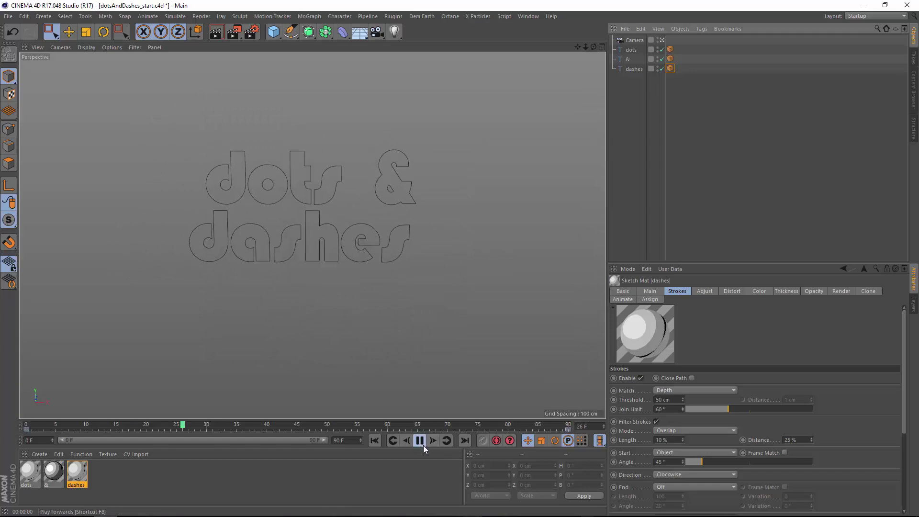
{"action": "left_click", "coordinate": [425, 445]}
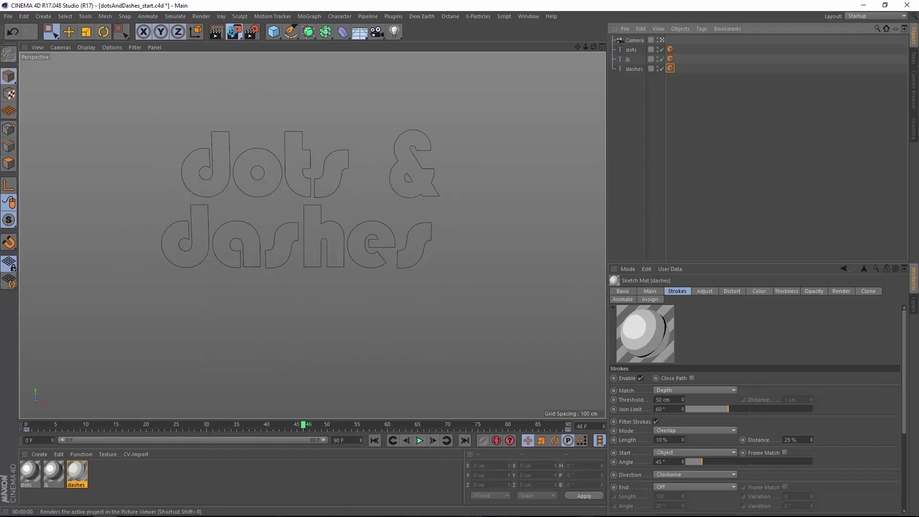
- Render the camera push-in to the Picture Viewer without saving and scrub through the frames
{"action": "left_click", "coordinate": [234, 31]}
{"action": "left_click", "coordinate": [476, 304]}
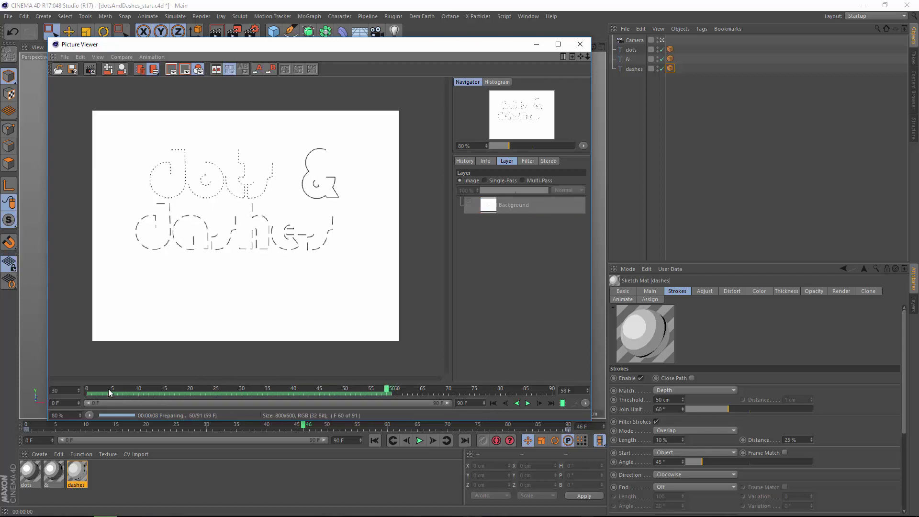
{"action": "left_click", "coordinate": [90, 391]}
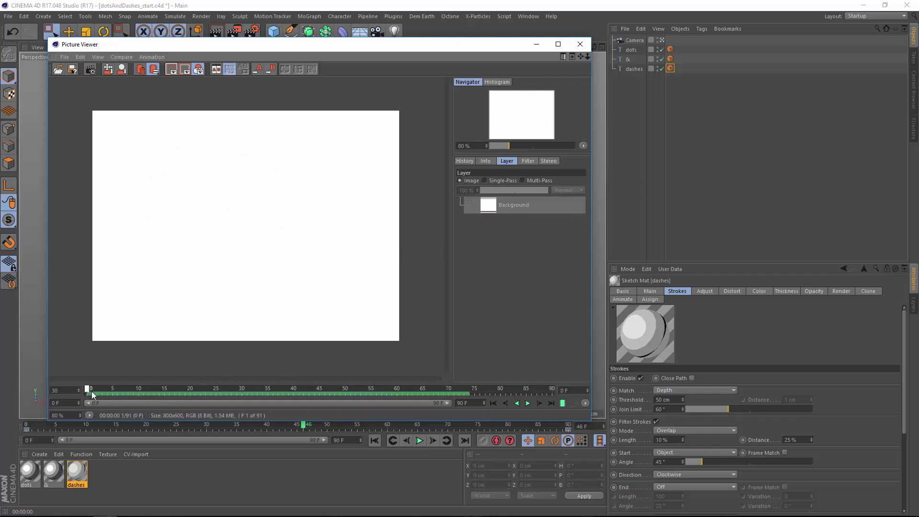
{"action": "mouse_move", "coordinate": [91, 391]}
{"action": "left_mouse_down"}
{"action": "mouse_move", "coordinate": [512, 420]}
{"action": "mouse_move", "coordinate": [88, 420]}
{"action": "mouse_move", "coordinate": [601, 418]}
{"action": "mouse_move", "coordinate": [86, 412]}
{"action": "mouse_move", "coordinate": [619, 404]}
{"action": "left_mouse_up"}
- Set Pixel Units to World Space on the Render page of the dots, & and dashes materials
{"action": "left_click", "coordinate": [579, 44]}
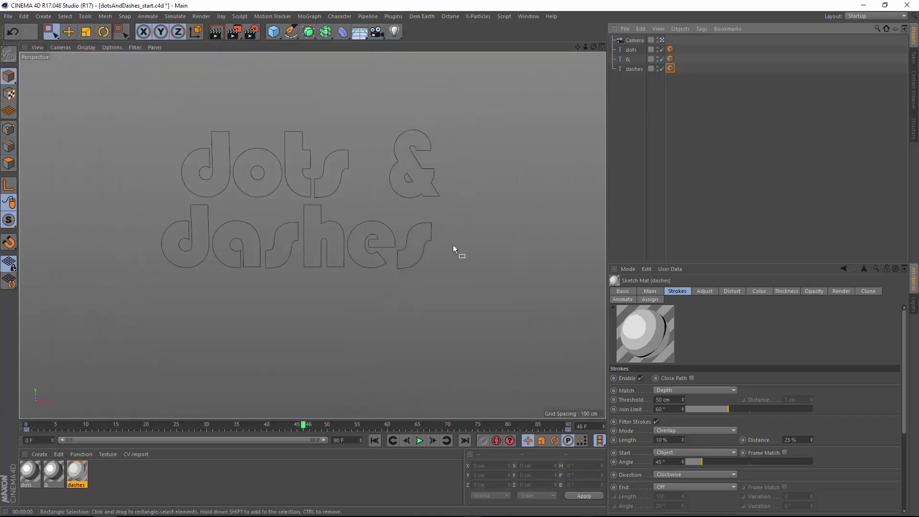
{"action": "left_click_drag", "start_coordinate": [96, 476], "coordinate": [34, 468]}
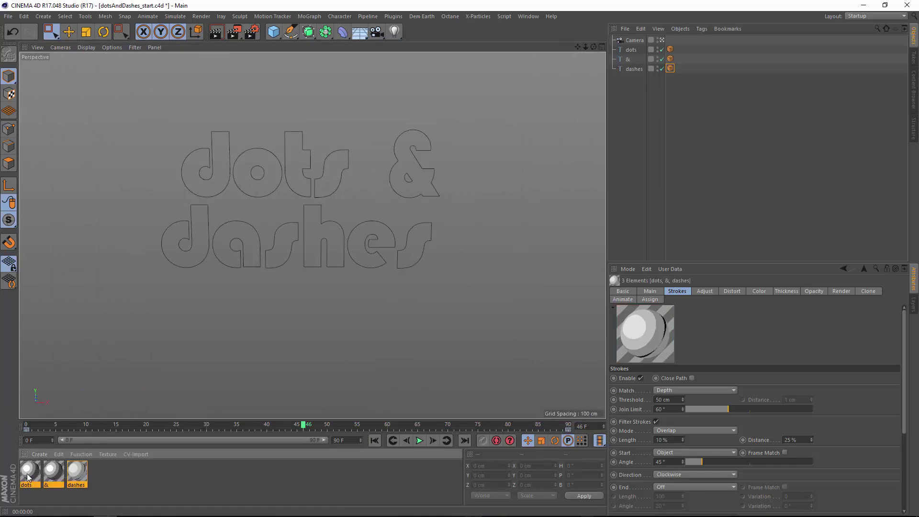
{"action": "double_click", "coordinate": [27, 474]}
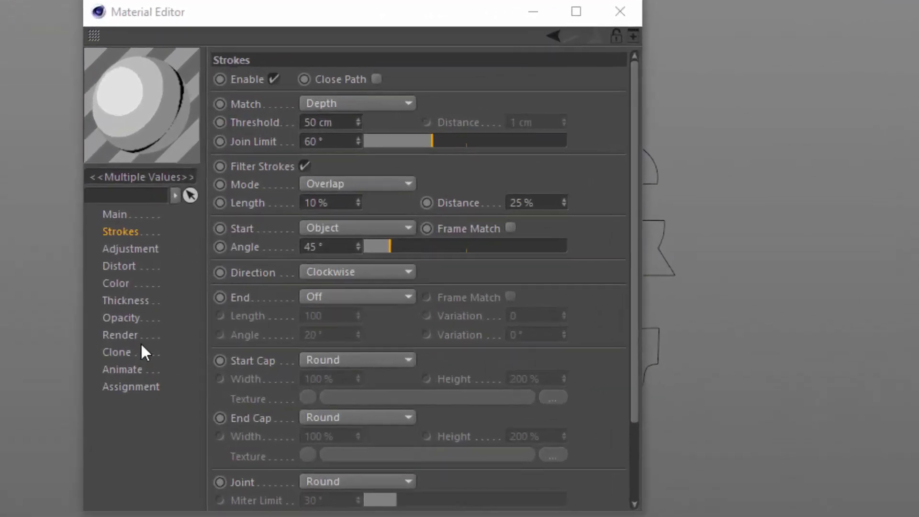
{"action": "left_click", "coordinate": [167, 240]}
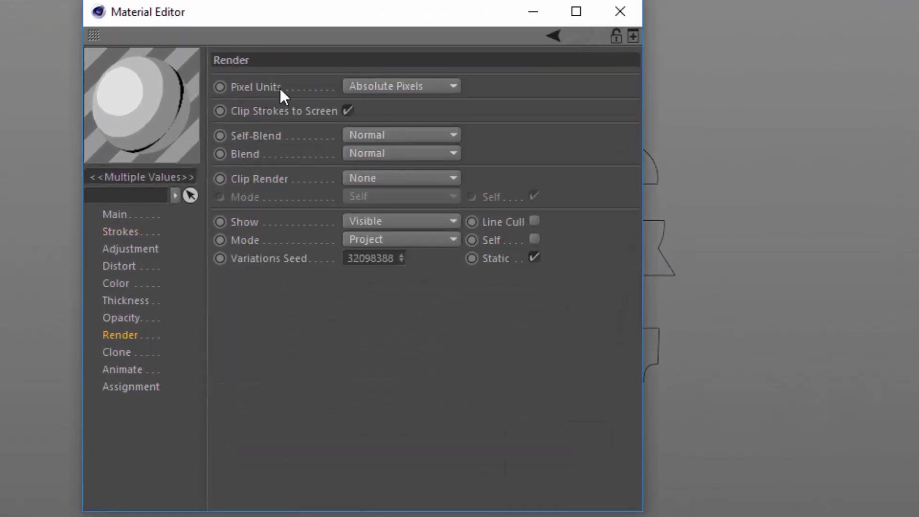
{"action": "left_click", "coordinate": [360, 87]}
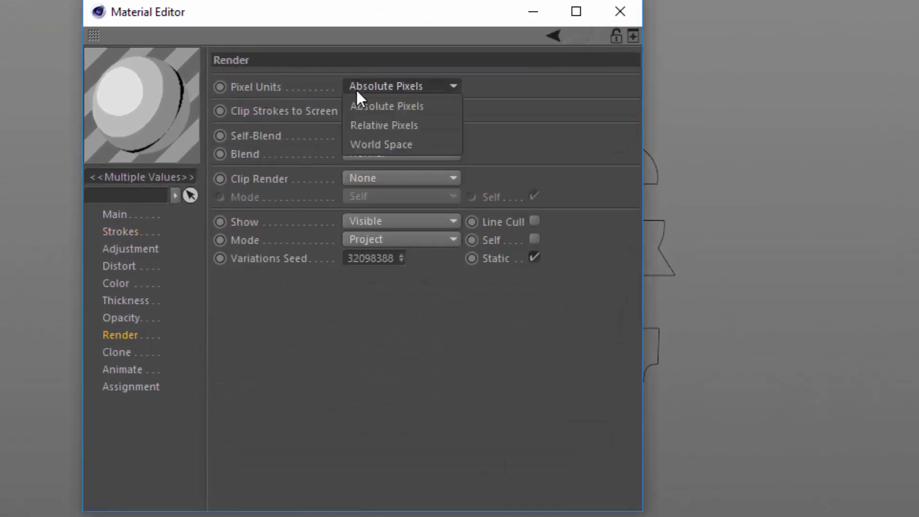
{"action": "left_click", "coordinate": [367, 143]}
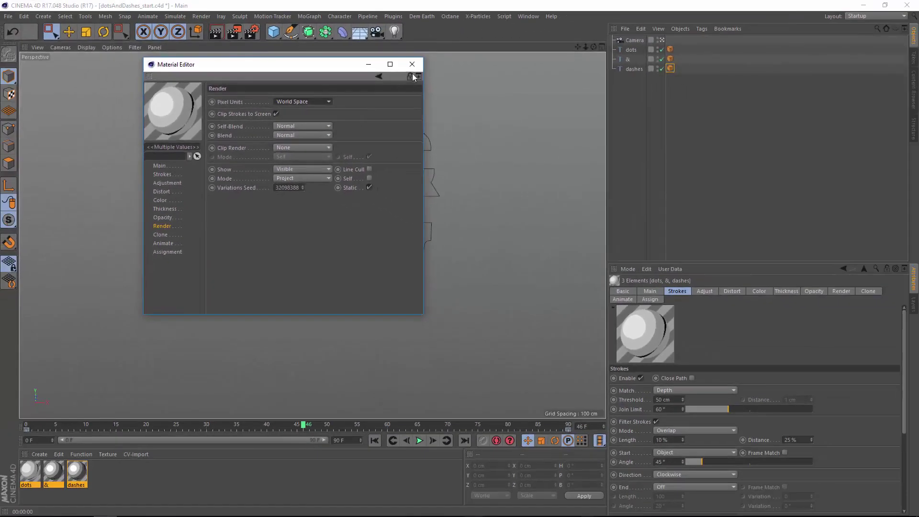
- Re-render the camera push-in animation with the World Space stroke settings, continuing without saving
{"action": "left_click", "coordinate": [411, 64]}
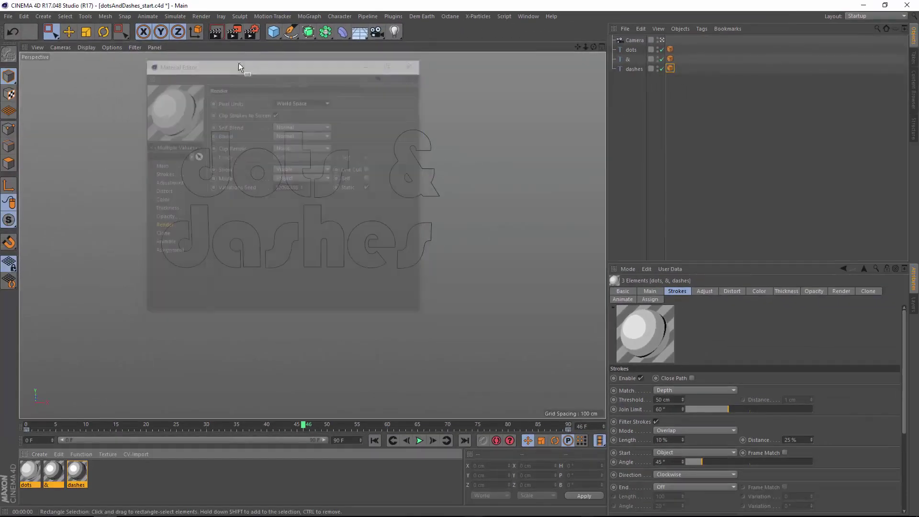
{"action": "left_click", "coordinate": [227, 34]}
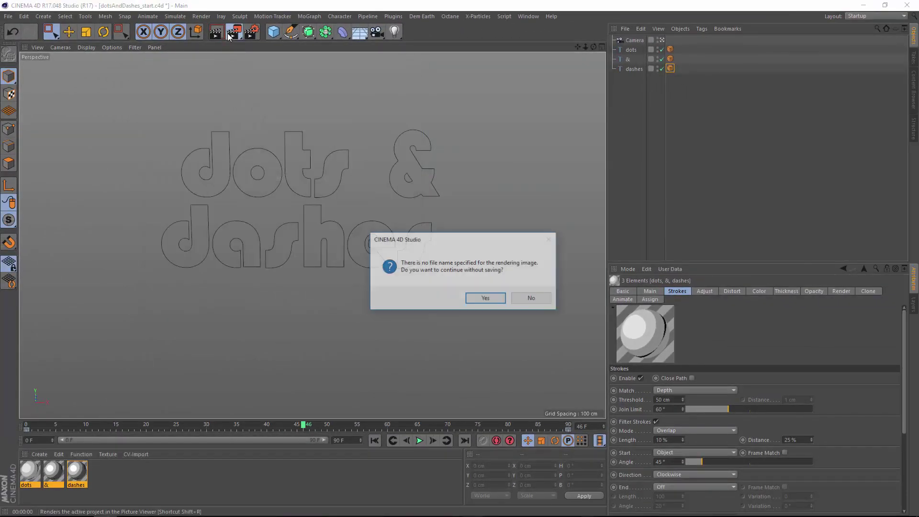
{"action": "left_click", "coordinate": [484, 297]}
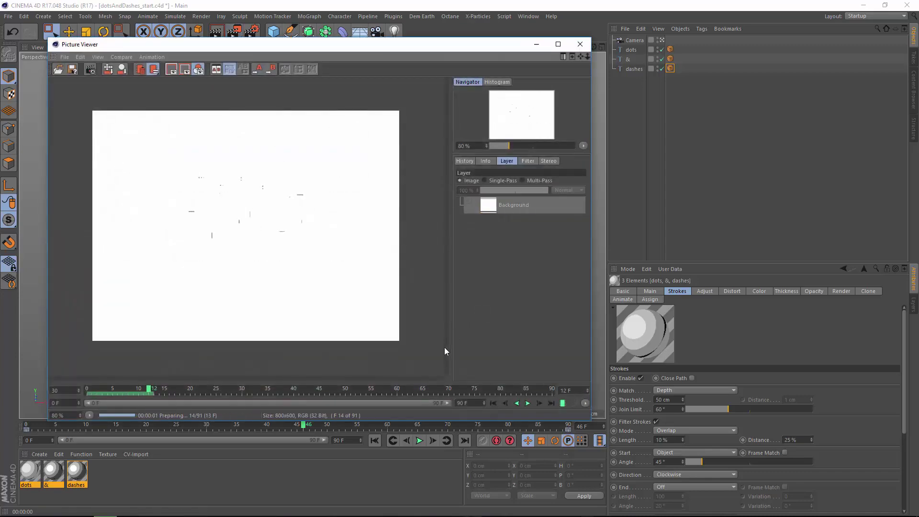